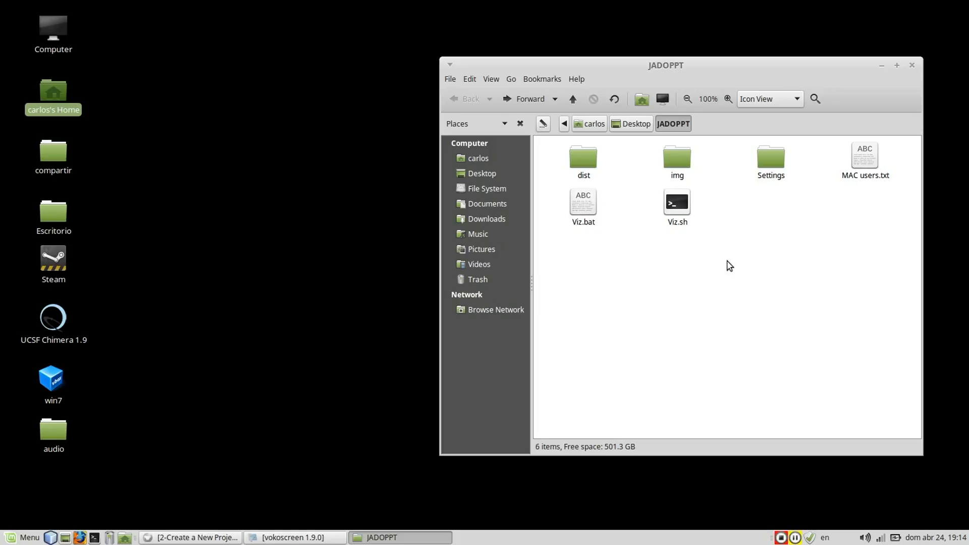
# Run the Viz.sh script to launch JADOPPT and start a new dlg project.
pyautogui.doubleClick(682, 202)
pyautogui.click(595, 301)
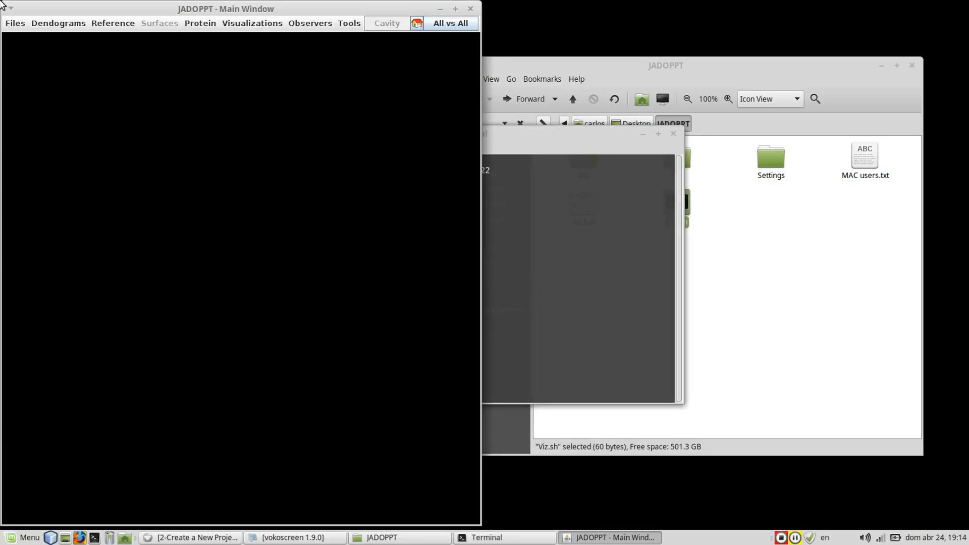
pyautogui.click(23, 24)
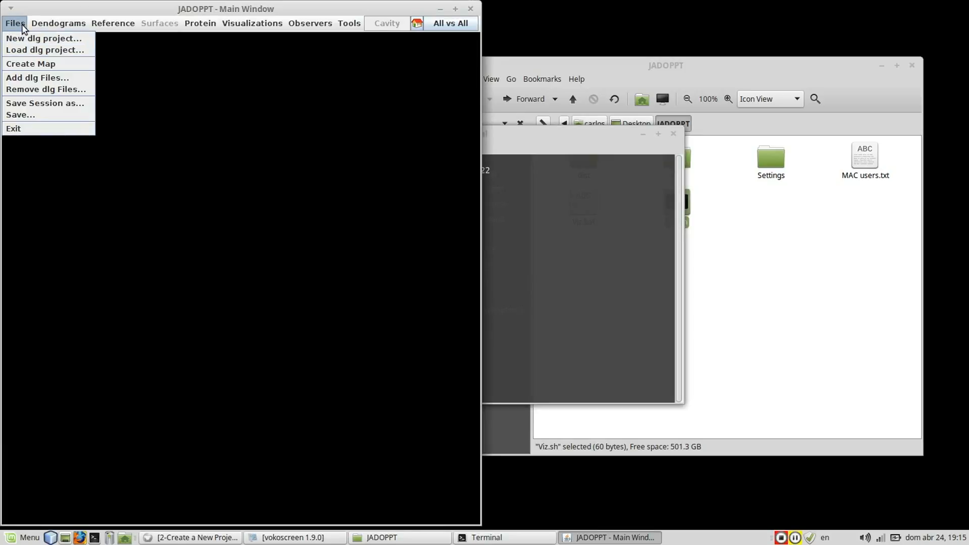
pyautogui.click(23, 36)
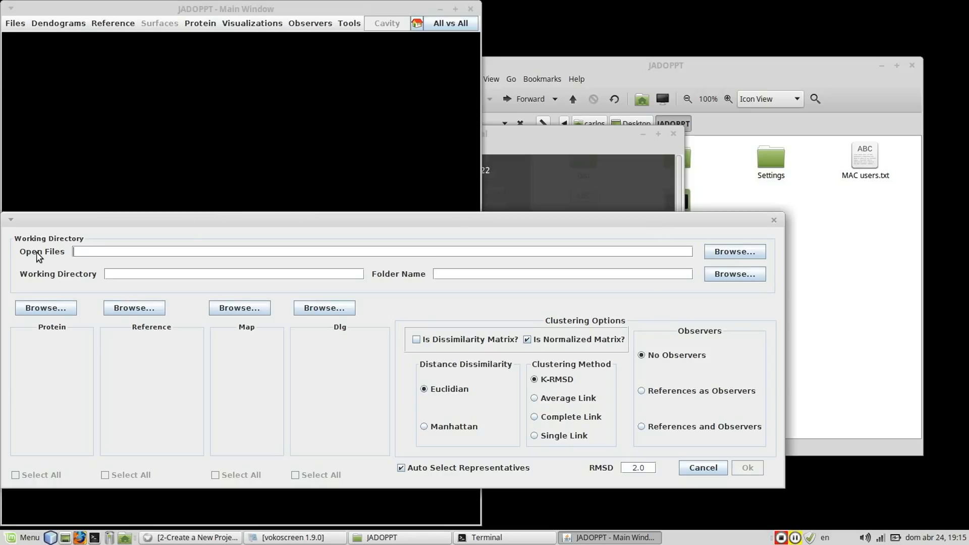
# Set the desktop's dlgs_maps folder as the project's source folder for the files to open.
pyautogui.click(733, 251)
pyautogui.doubleClick(270, 345)
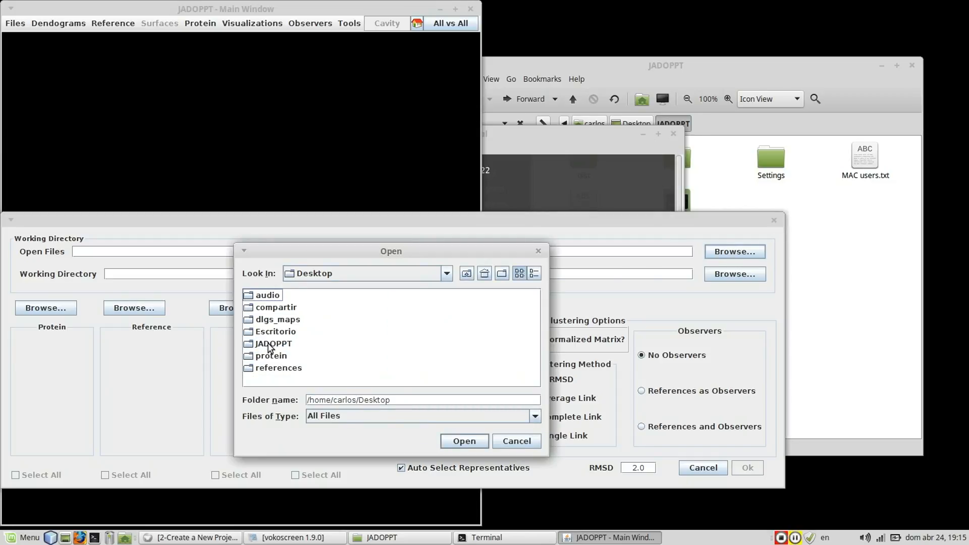
pyautogui.click(284, 321)
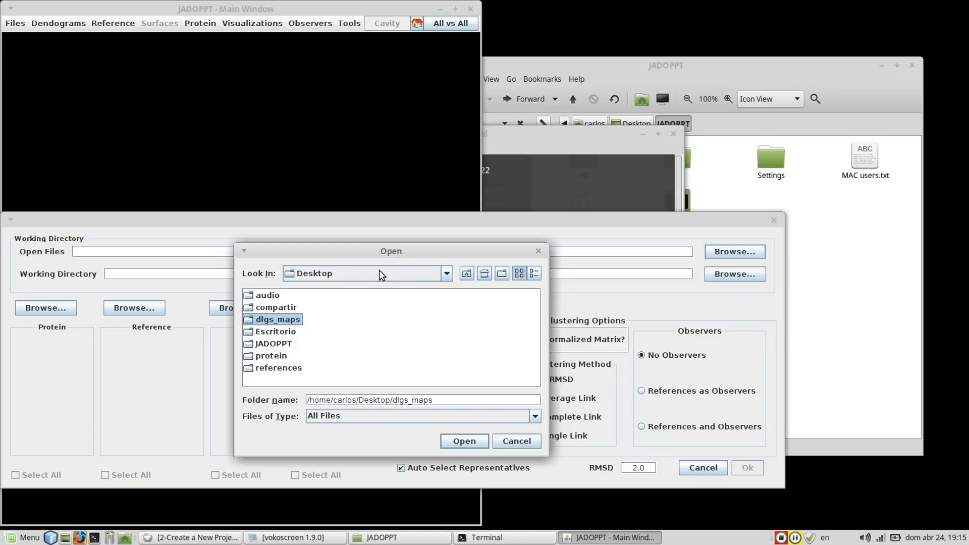
pyautogui.click(451, 437)
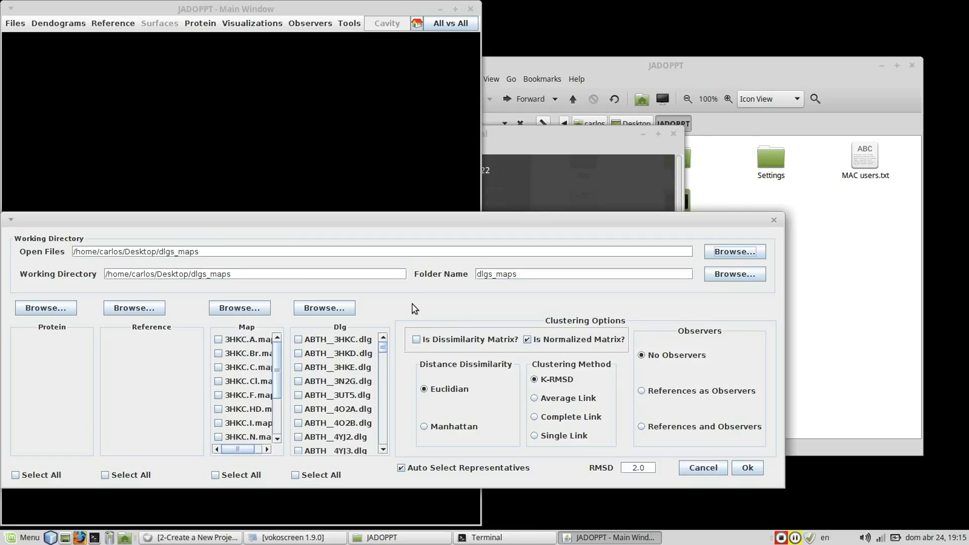
pyautogui.doubleClick(375, 274)
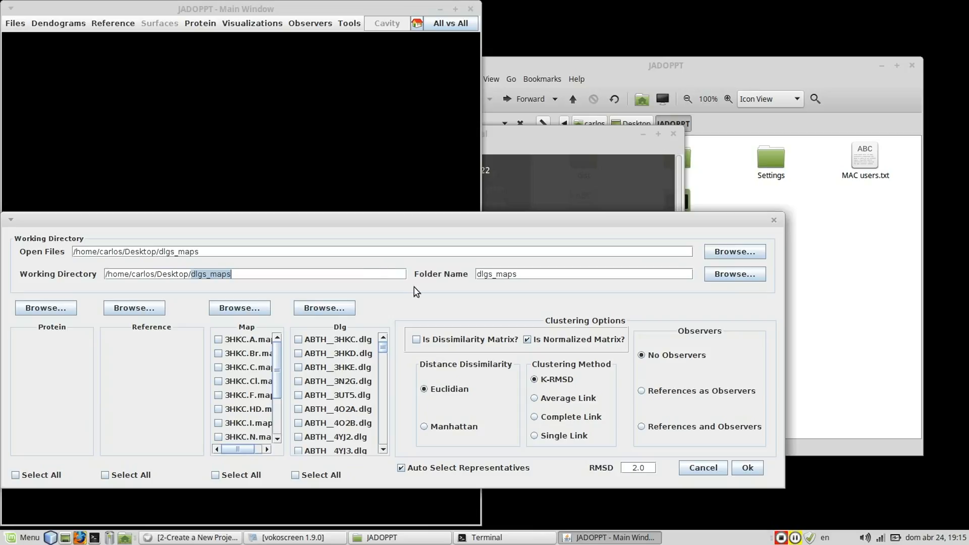
pyautogui.moveTo(372, 273); pyautogui.dragTo(95, 276)
pyautogui.click(392, 275)
pyautogui.doubleClick(498, 277)
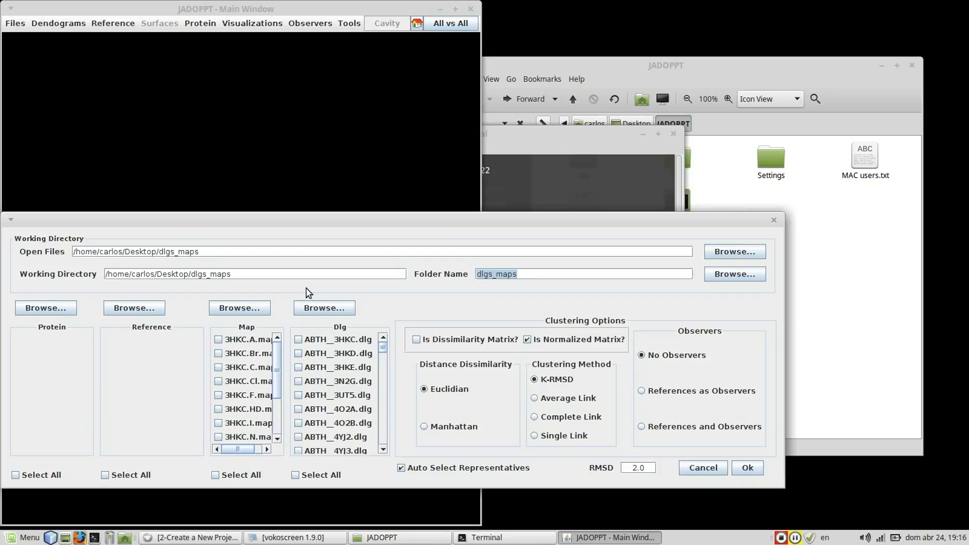
pyautogui.click(331, 314)
# Load the protein files from the desktop's protein folder and the reference files from the references folder.
pyautogui.click(56, 310)
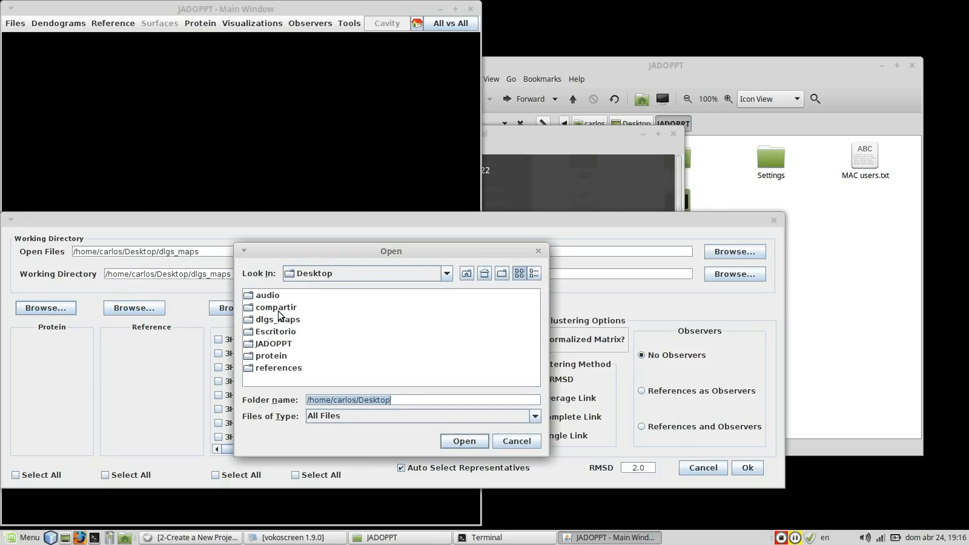
pyautogui.click(271, 356)
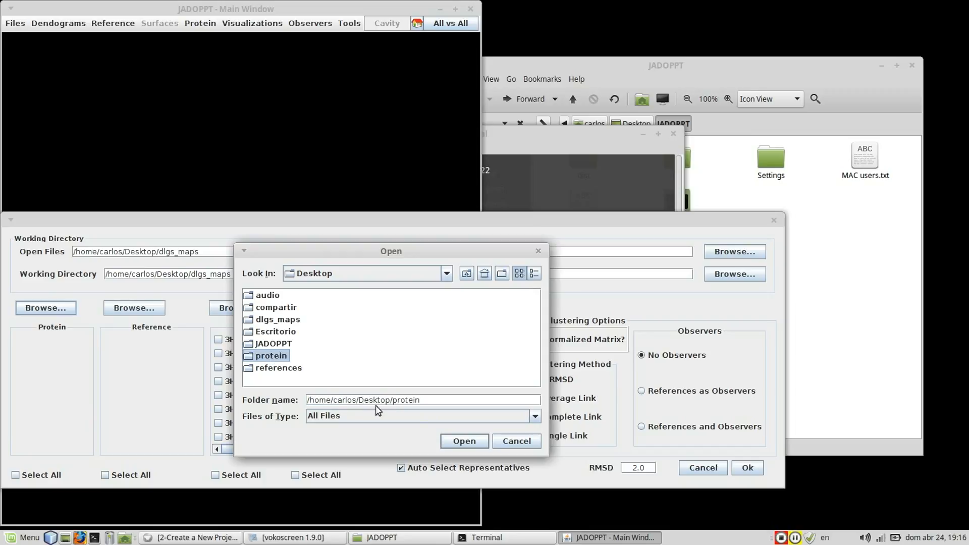
pyautogui.click(464, 441)
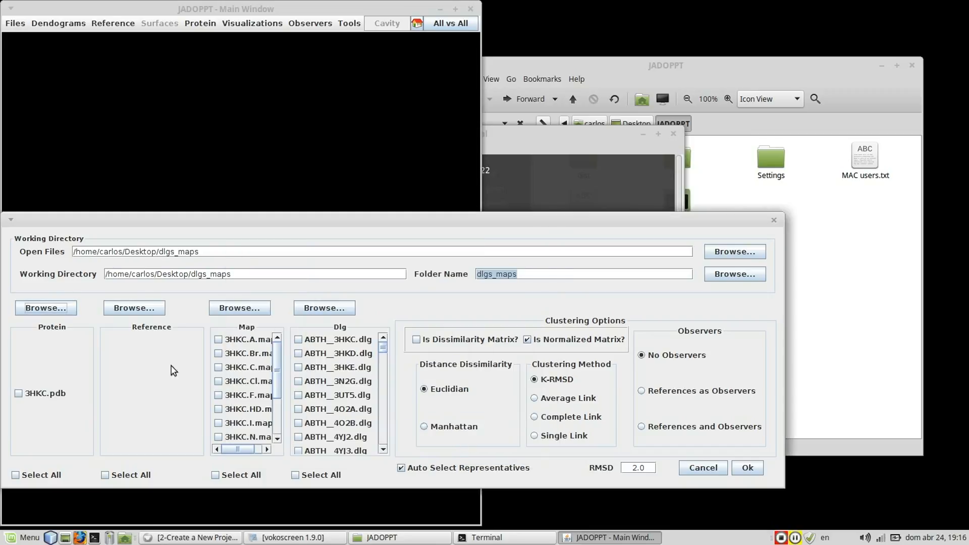
pyautogui.click(134, 309)
pyautogui.click(255, 369)
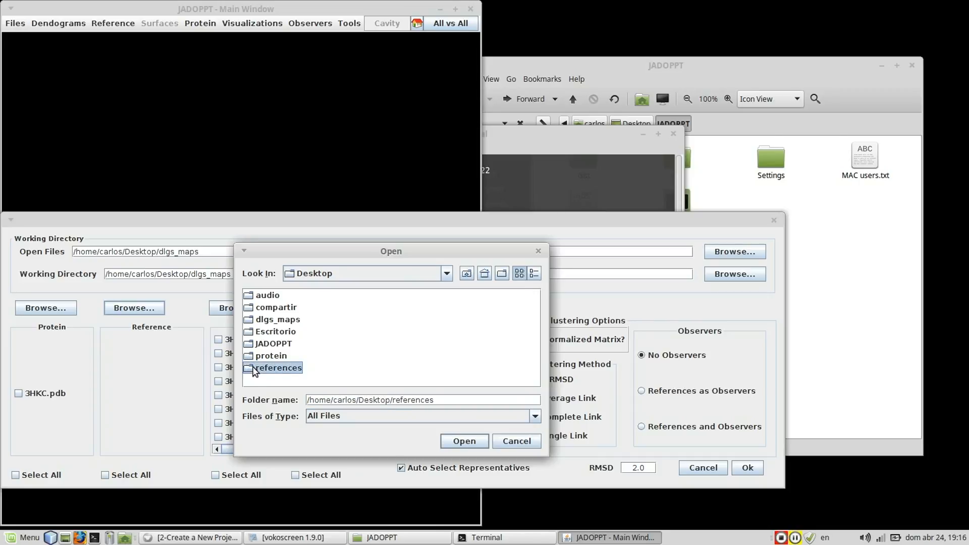
pyautogui.click(465, 442)
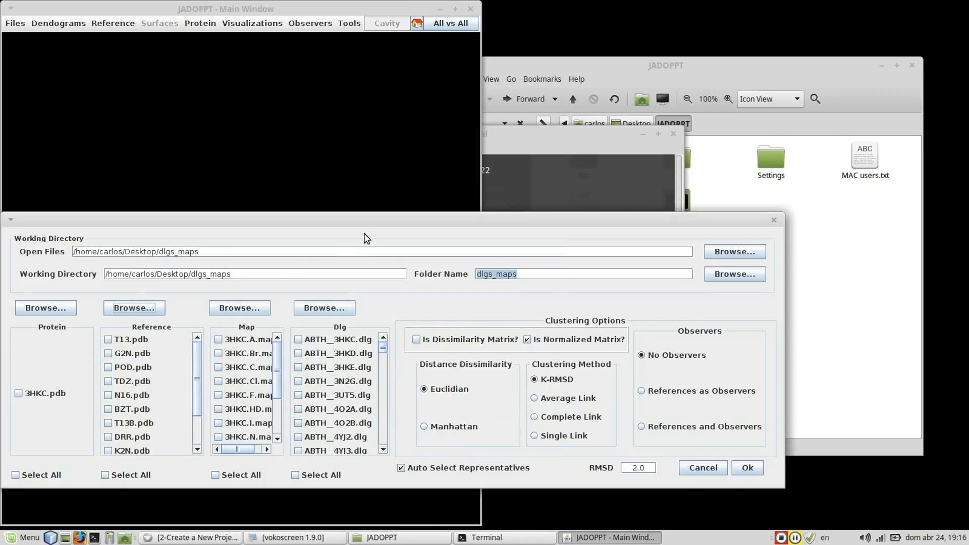
# Include all dlg, map, reference and protein files and create the project with the current clustering options.
pyautogui.click(352, 340)
pyautogui.click(352, 382)
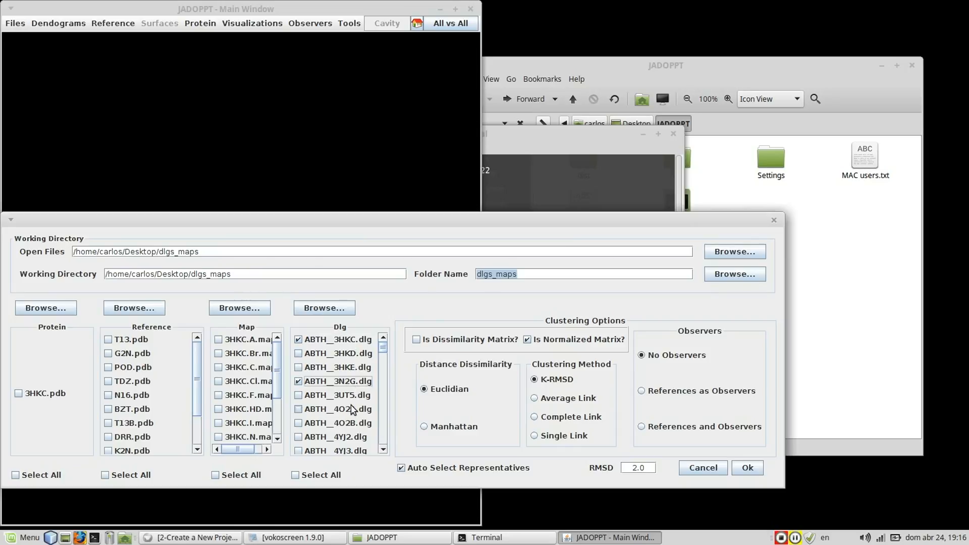
pyautogui.click(333, 477)
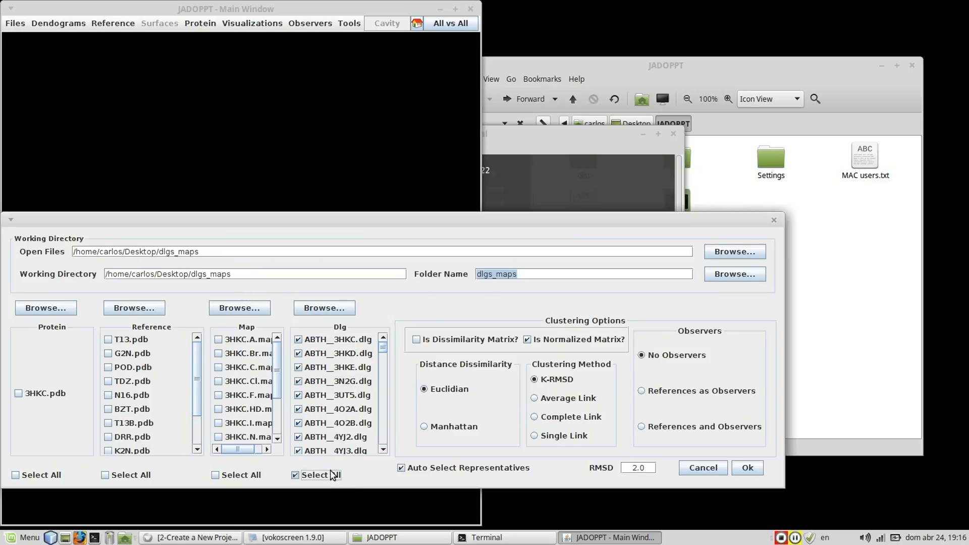
pyautogui.click(244, 477)
pyautogui.click(106, 475)
pyautogui.click(36, 478)
pyautogui.click(750, 469)
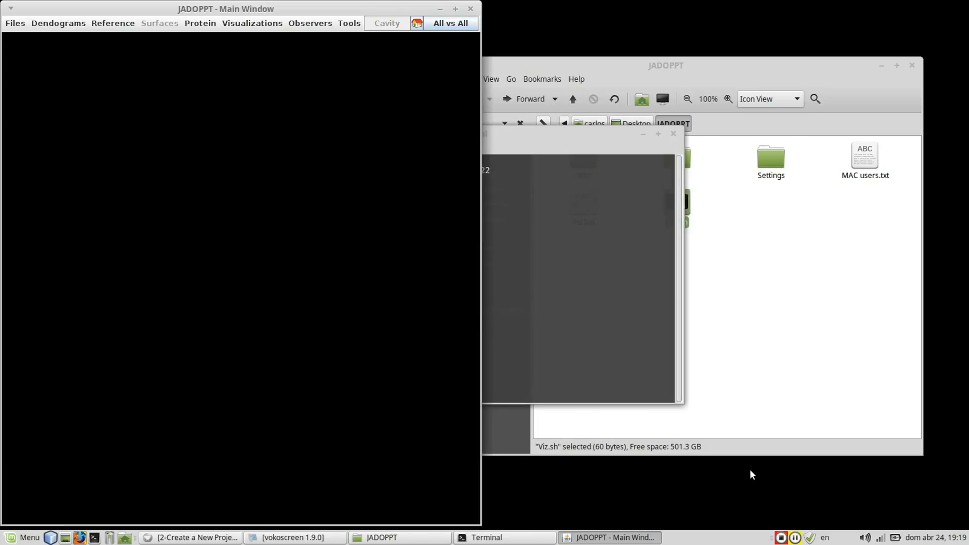
pyautogui.click(482, 290)
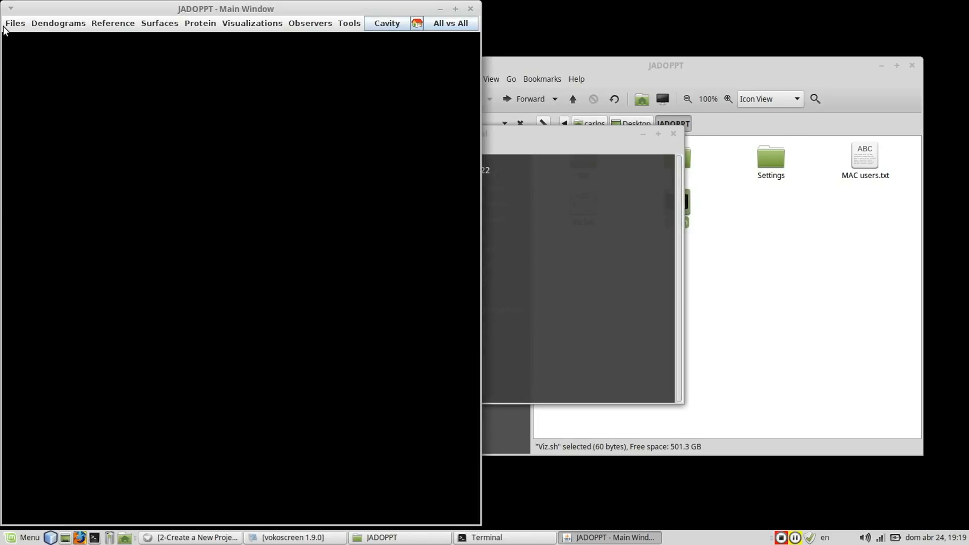
# Save the session as "test" in the dlgs_maps folder.
pyautogui.click(10, 24)
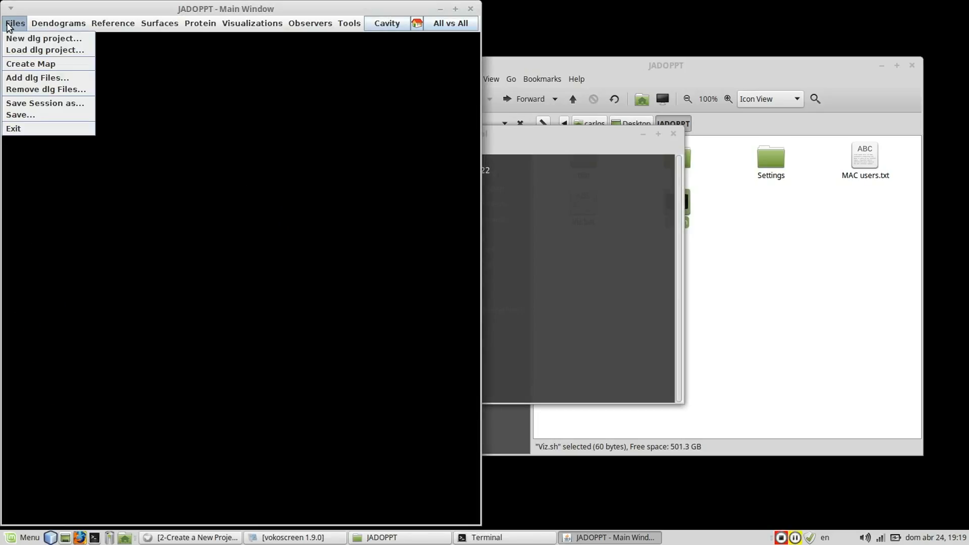
pyautogui.click(28, 106)
pyautogui.write('t')
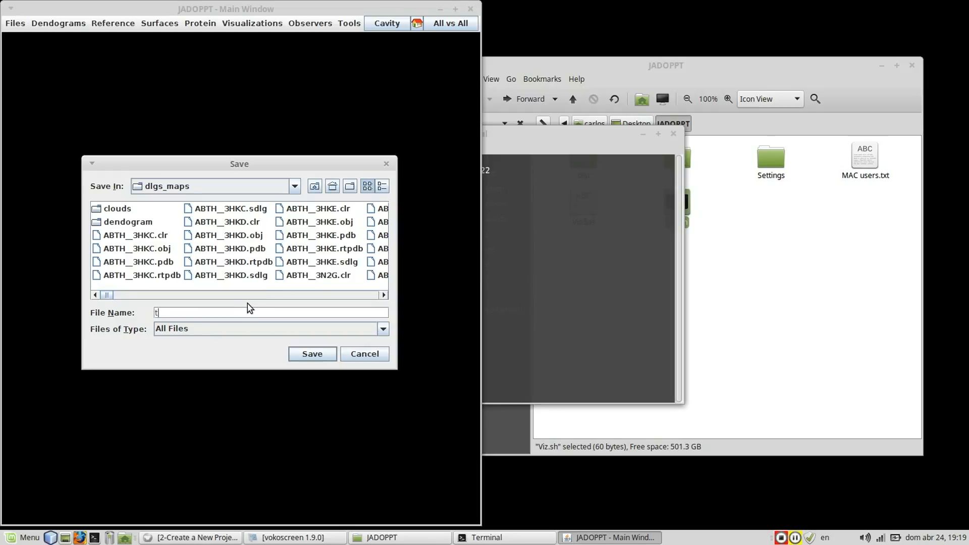
pyautogui.write('est')
pyautogui.press('BackSpace')
pyautogui.press('BackSpace')
pyautogui.write('st')
pyautogui.click(312, 356)
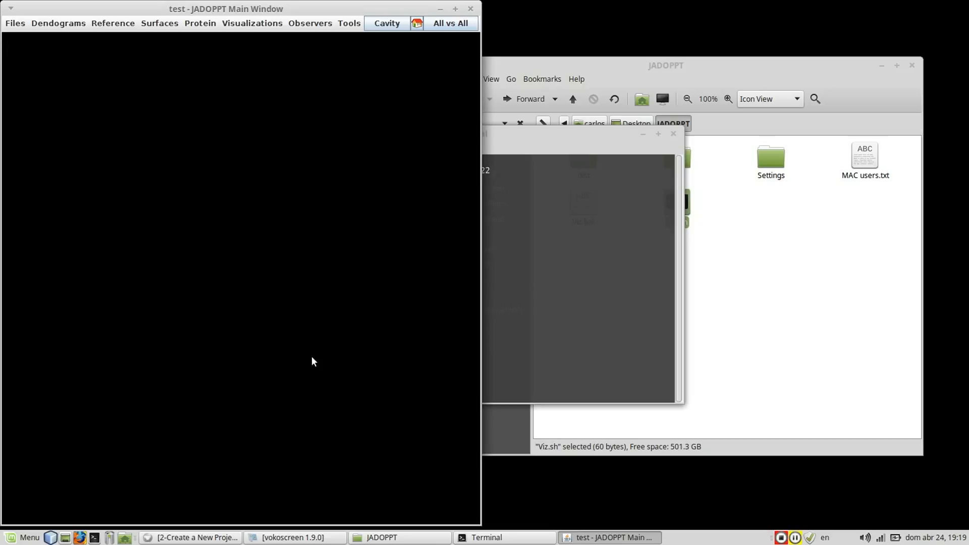
pyautogui.click(21, 25)
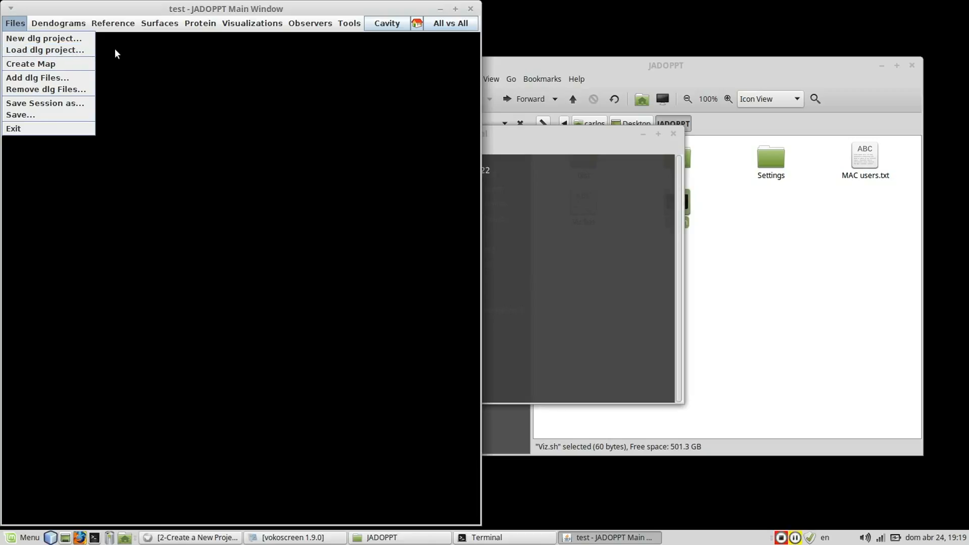
pyautogui.click(82, 50)
pyautogui.click(271, 329)
pyautogui.click(179, 352)
pyautogui.click(137, 236)
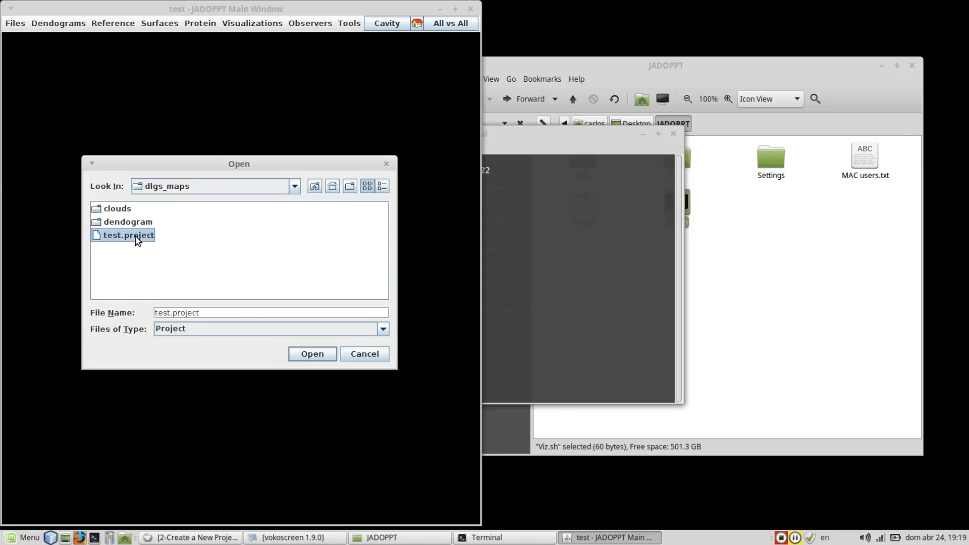
pyautogui.click(361, 356)
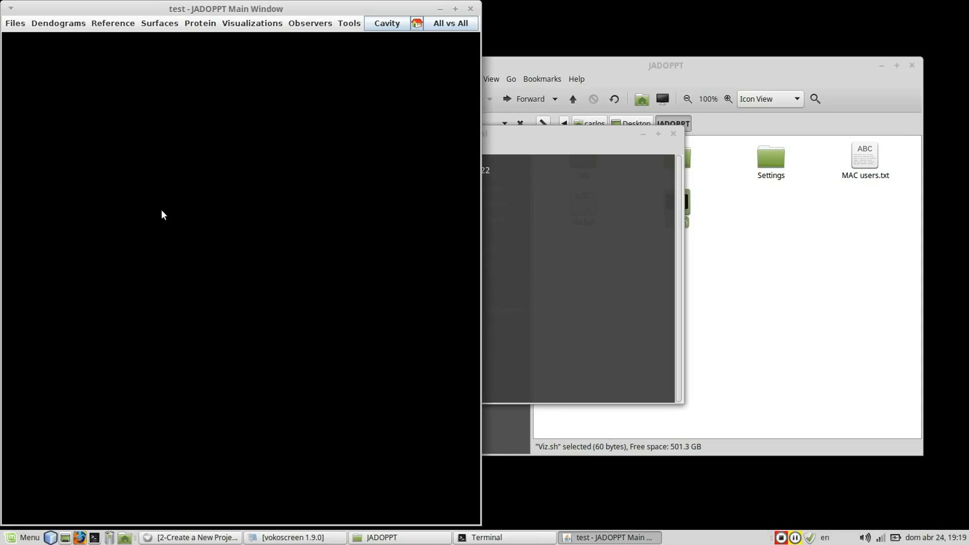